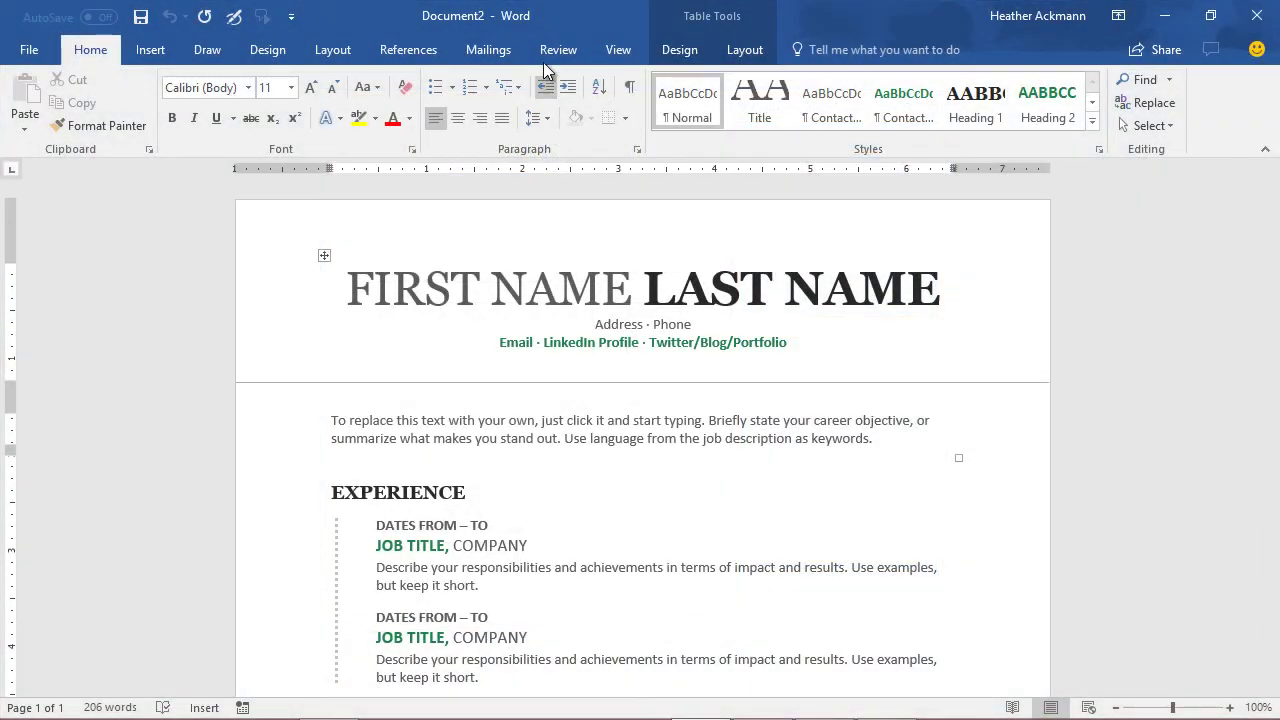
Step: Open Resume Assistant from the Review tab and start it so it asks for a role and industry
{"action": "left_click", "coordinate": [553, 55]}
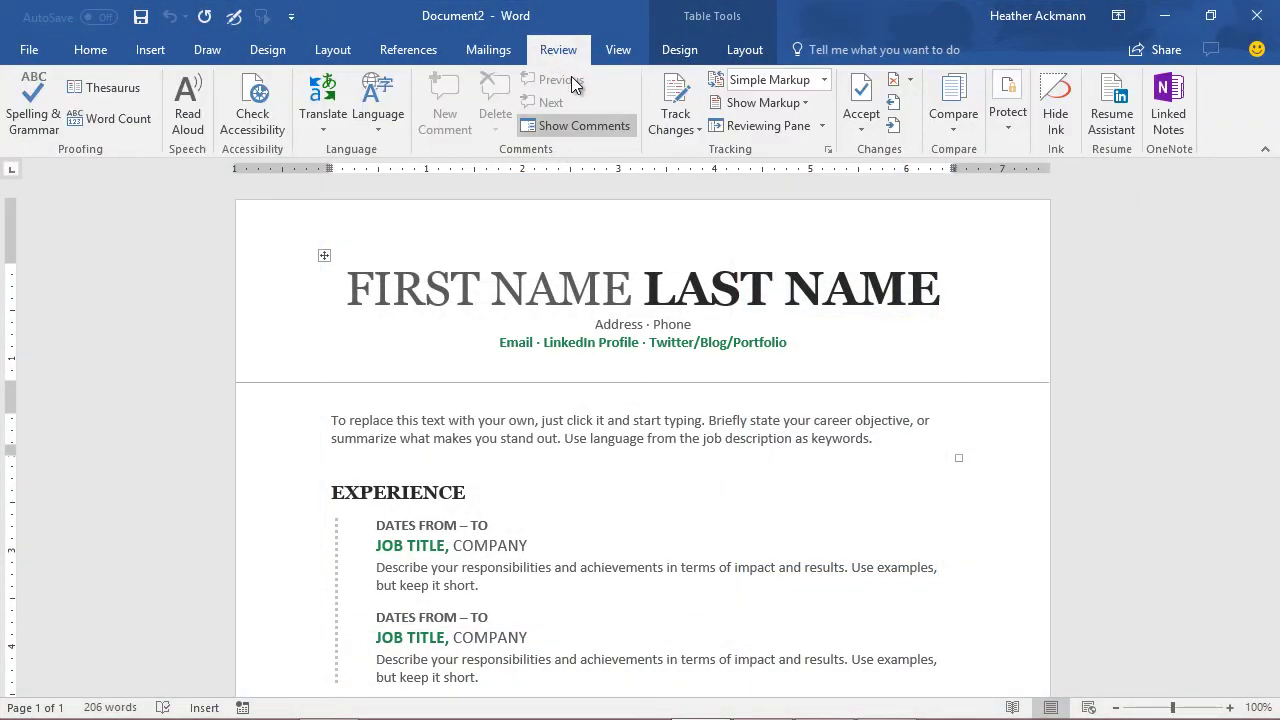
{"action": "left_click", "coordinate": [1112, 110]}
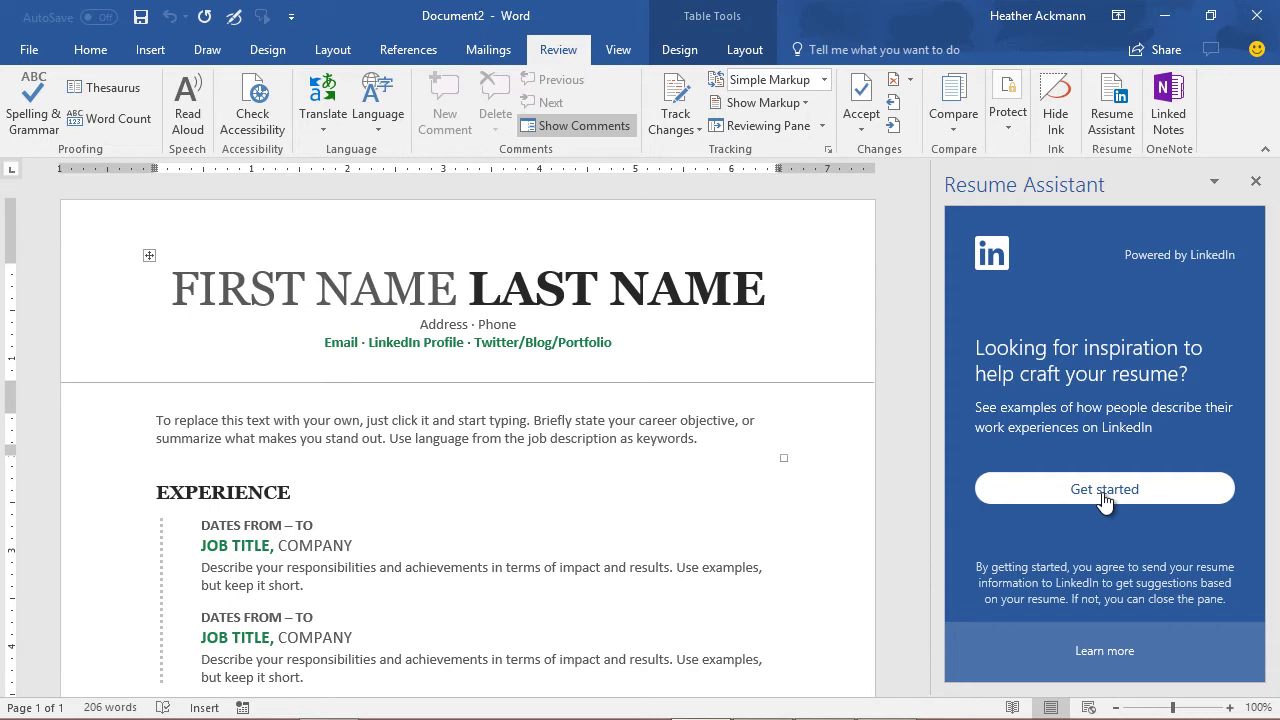
{"action": "left_click", "coordinate": [1105, 490]}
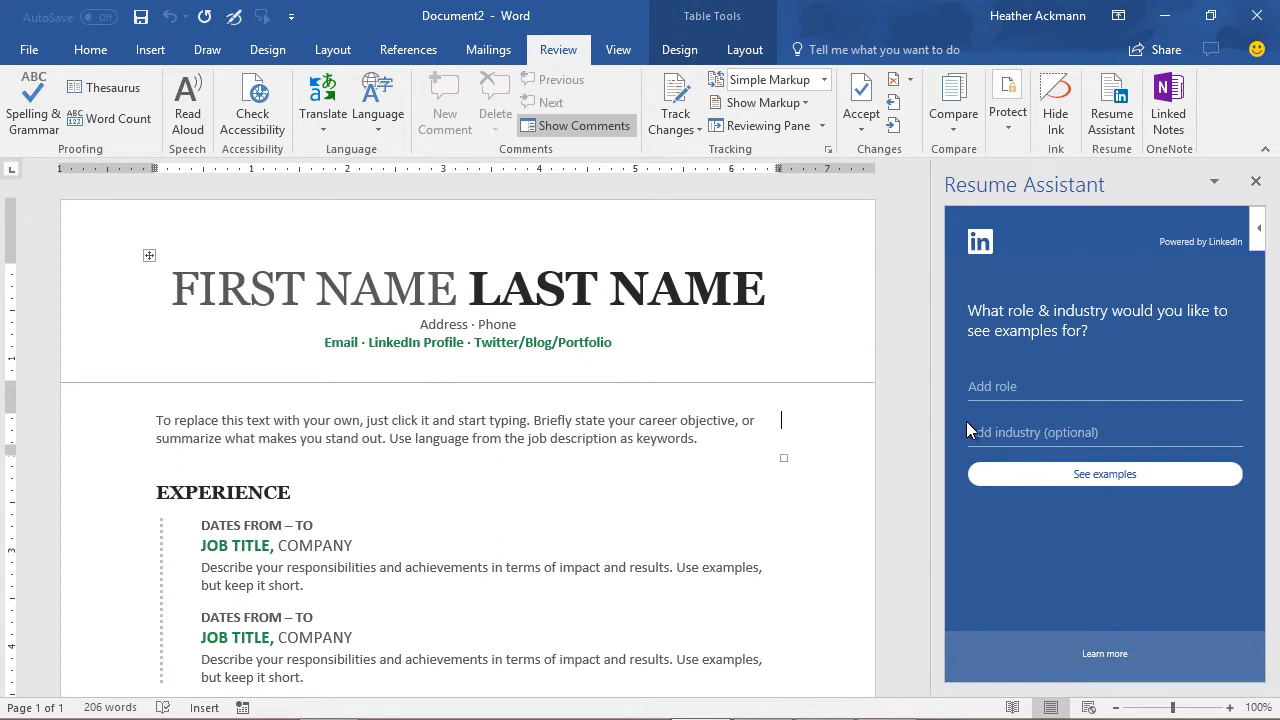
Step: Enter Instructional Designer as the role, browse the industry list, and leave industry empty
{"action": "left_click", "coordinate": [993, 387]}
{"action": "type", "text": "Instru"}
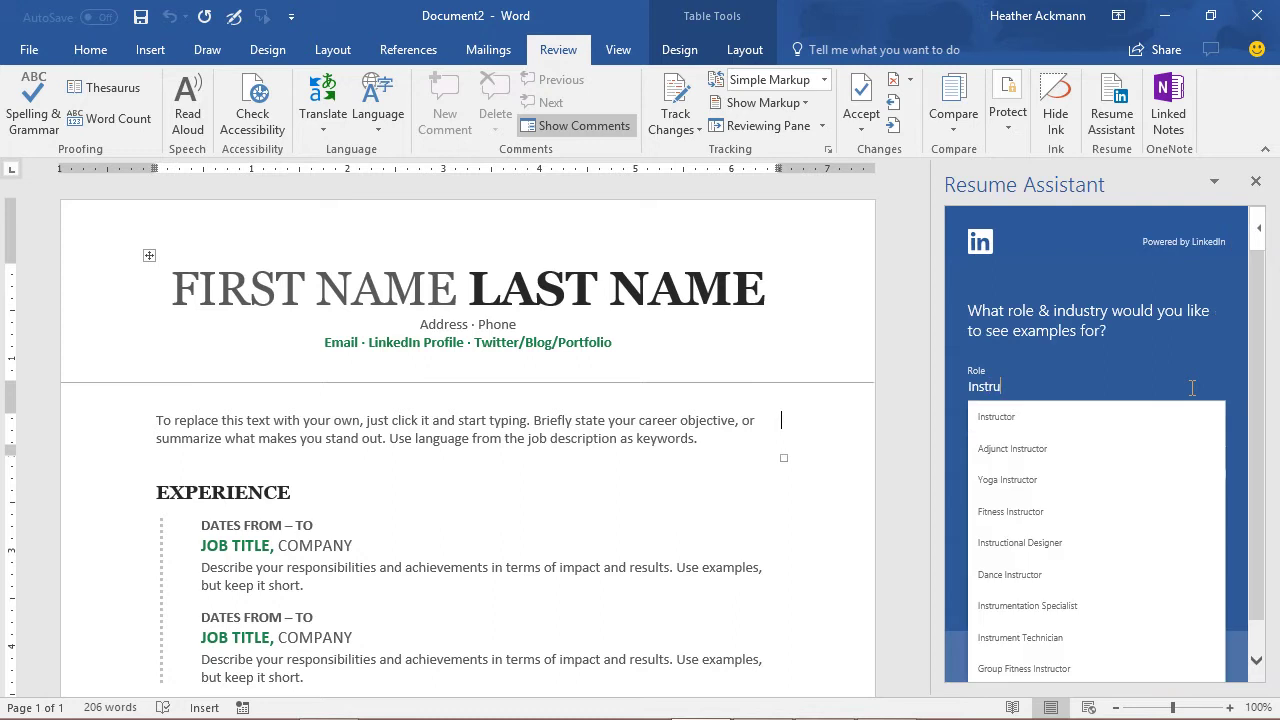
{"action": "type", "text": "ctional"}
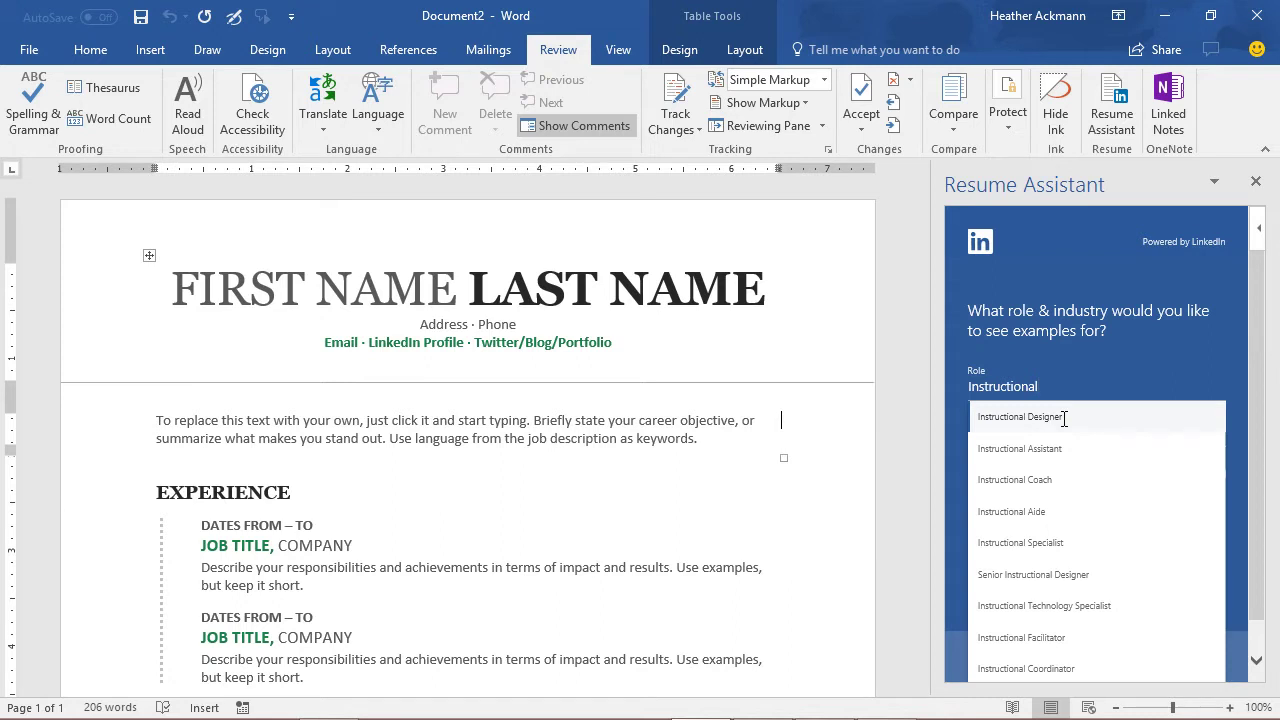
{"action": "left_click", "coordinate": [1064, 417]}
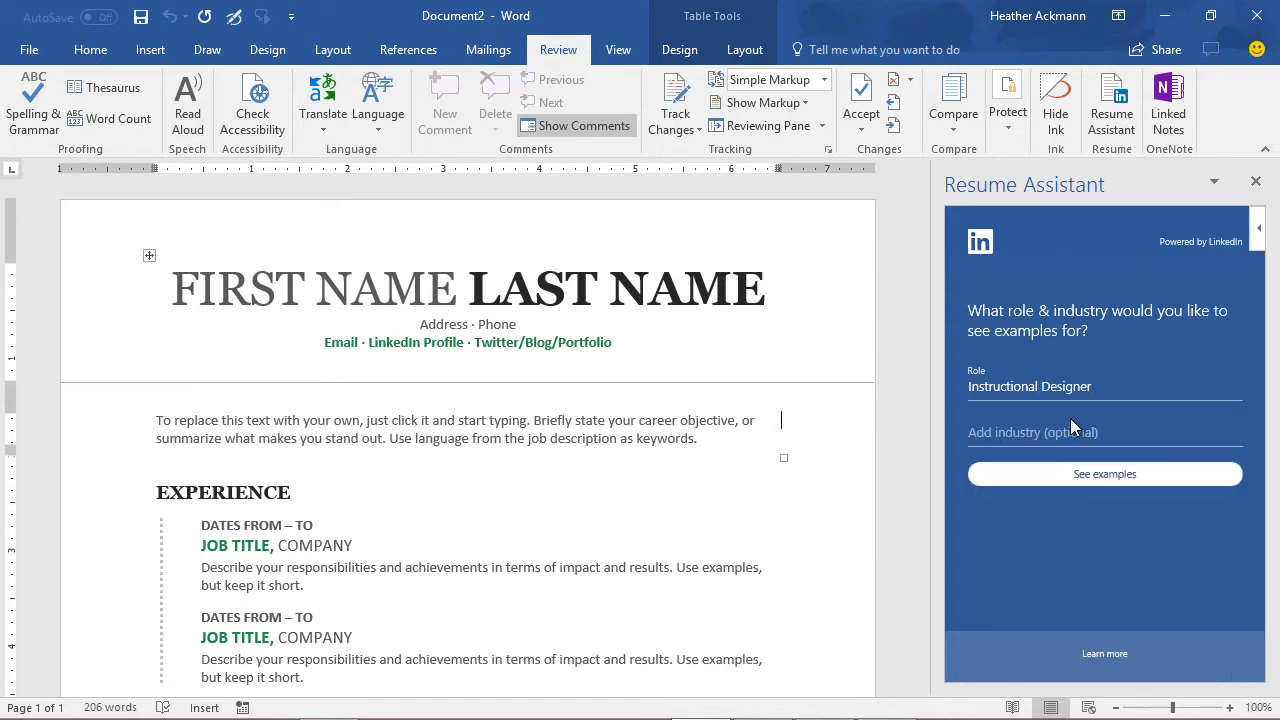
{"action": "left_click", "coordinate": [1142, 435]}
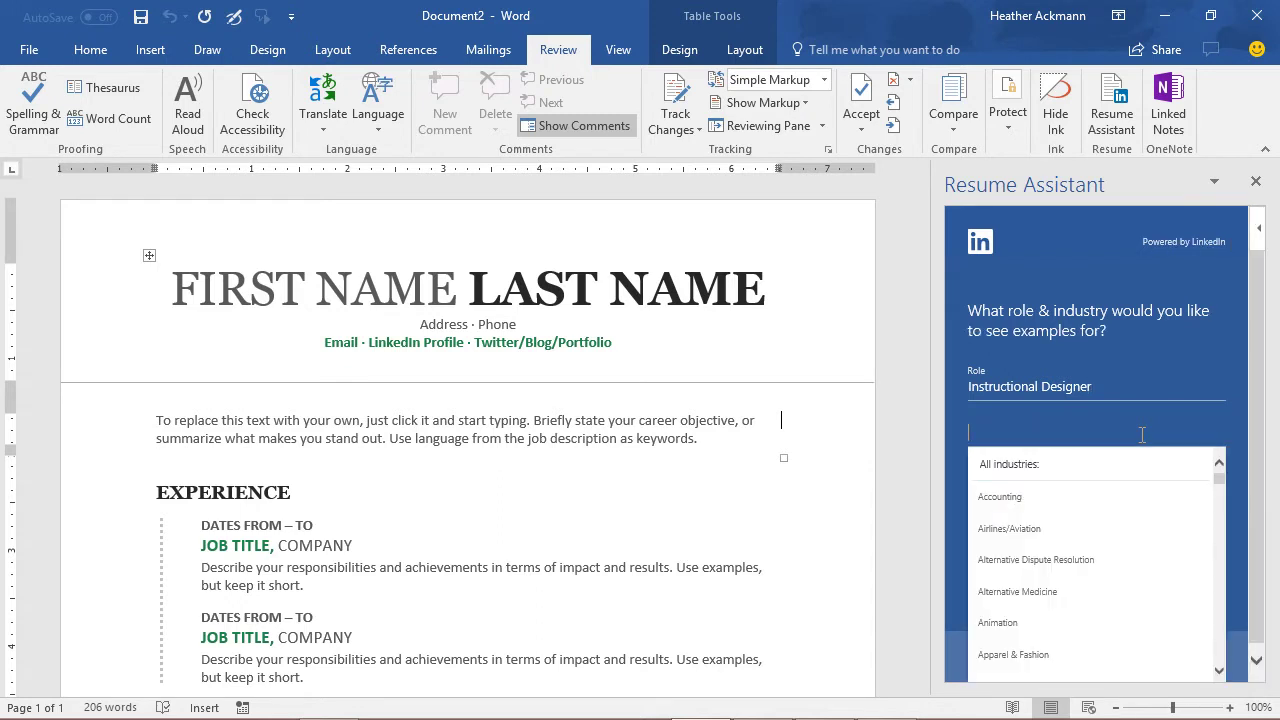
{"action": "scroll", "coordinate": [1082, 546], "scroll_direction": "down", "scroll_amount": 5}
{"action": "scroll", "coordinate": [1081, 552], "scroll_direction": "down", "scroll_amount": 3}
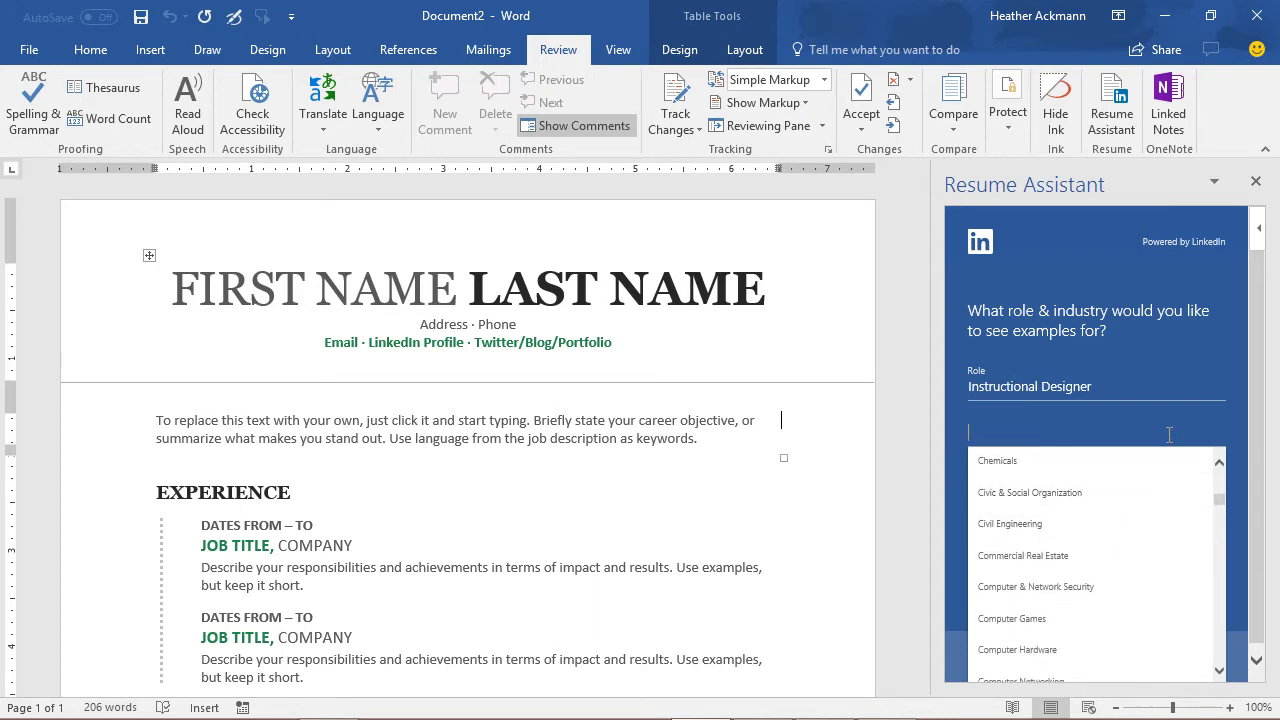
{"action": "left_click", "coordinate": [1221, 422]}
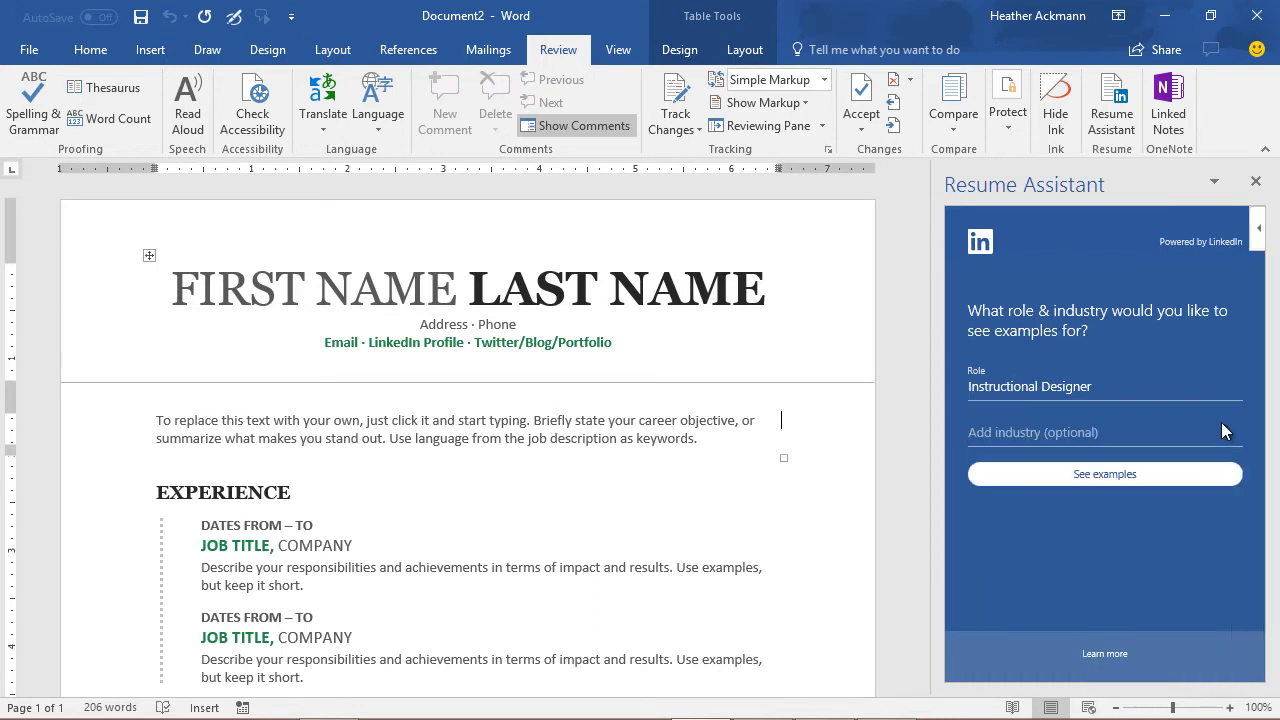
Step: Show Instructional Designer work-experience examples and scroll down to top skills like E-Learning, ADDIE and Captivate
{"action": "left_click", "coordinate": [1110, 477]}
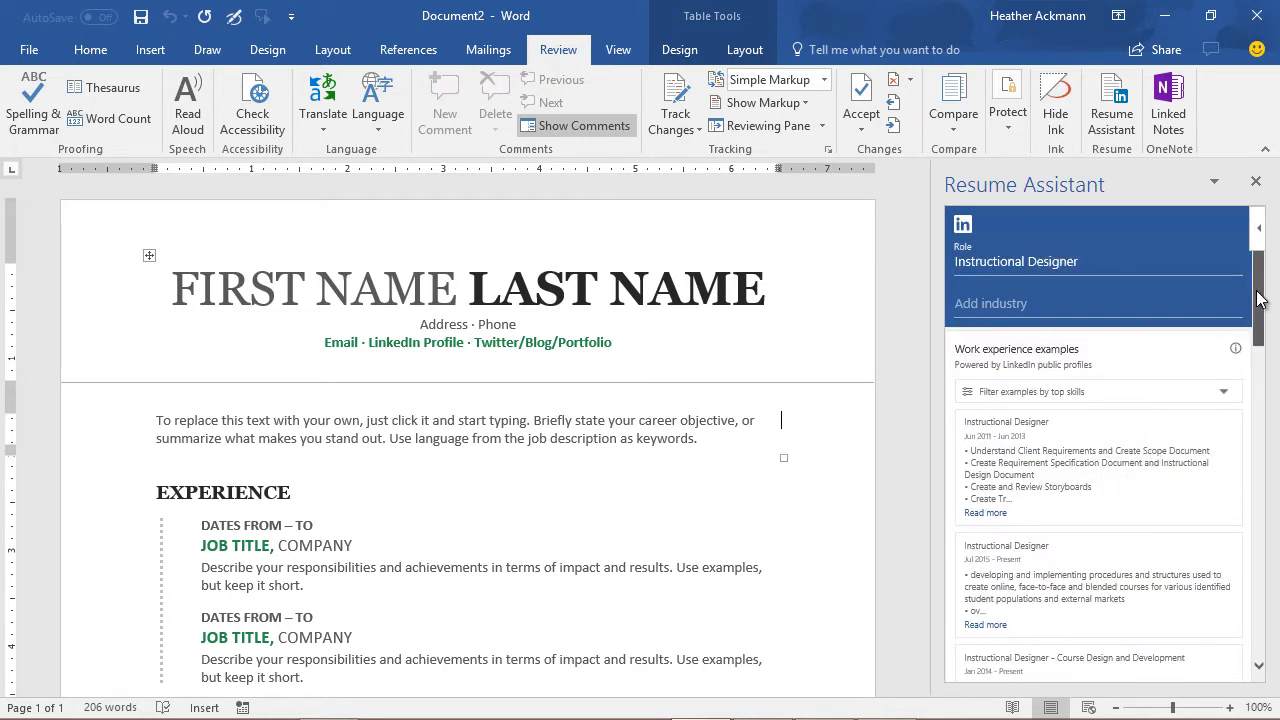
{"action": "left_click_drag", "start_coordinate": [1258, 298], "coordinate": [1260, 329]}
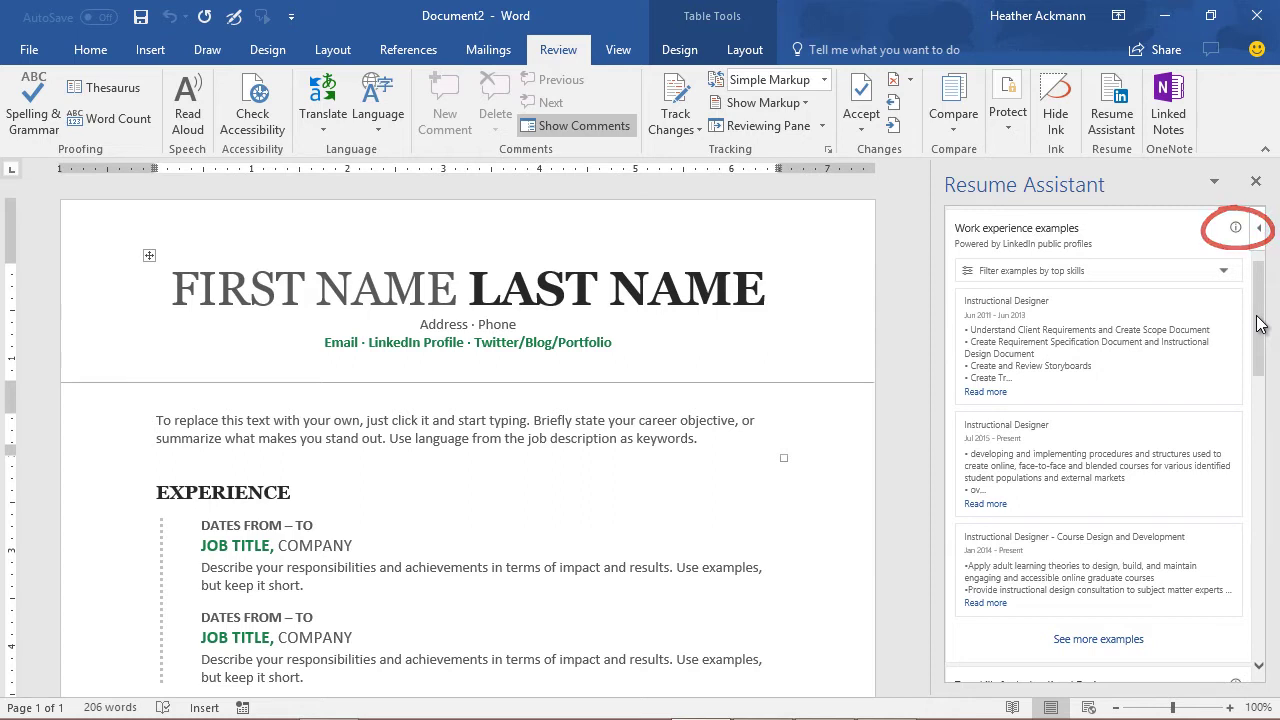
{"action": "mouse_move", "coordinate": [1236, 236]}
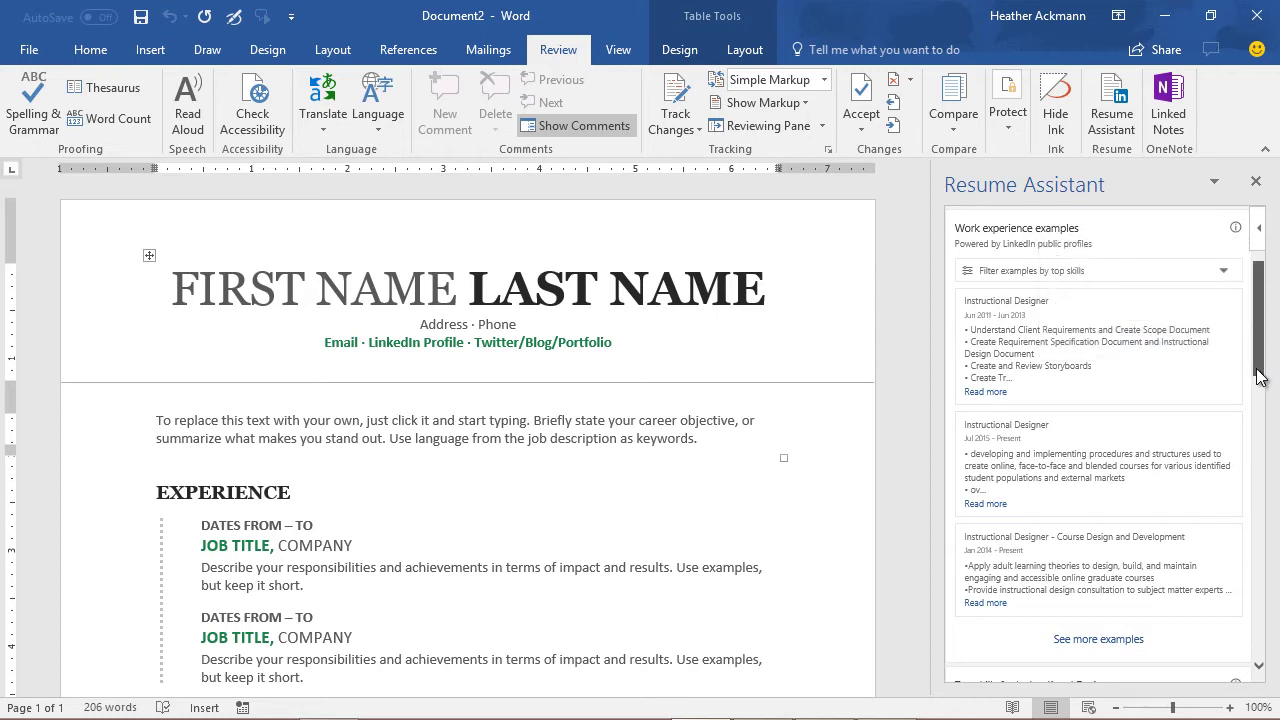
{"action": "left_click_drag", "start_coordinate": [1260, 376], "coordinate": [1266, 414]}
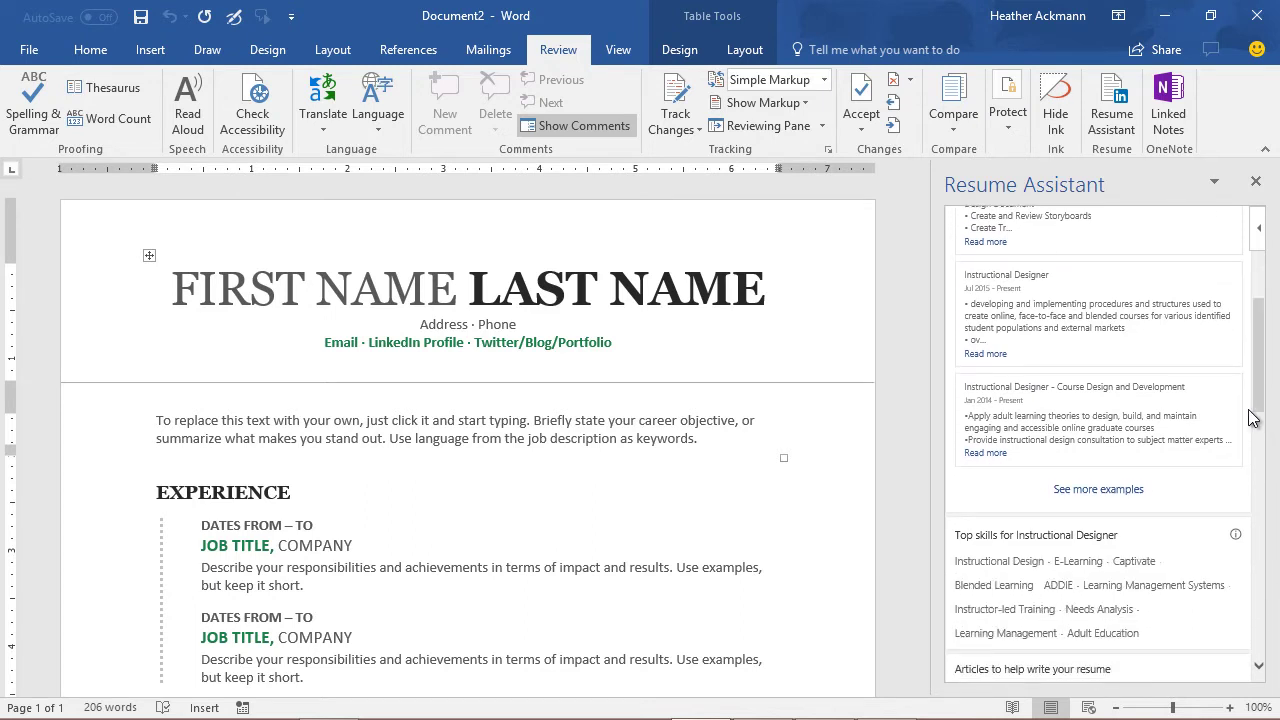
Step: Expand and read the full Course Design and Development example, then go back to the examples list
{"action": "left_click", "coordinate": [985, 454]}
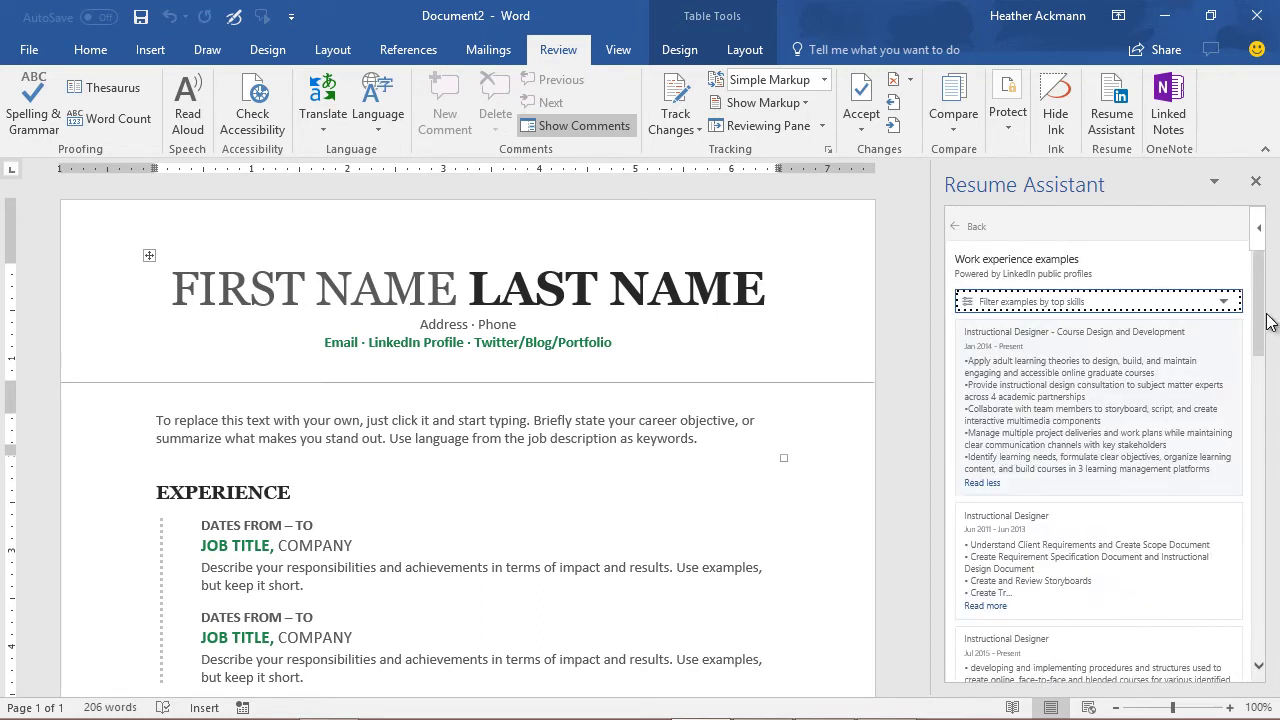
{"action": "left_click_drag", "start_coordinate": [1254, 309], "coordinate": [1261, 471]}
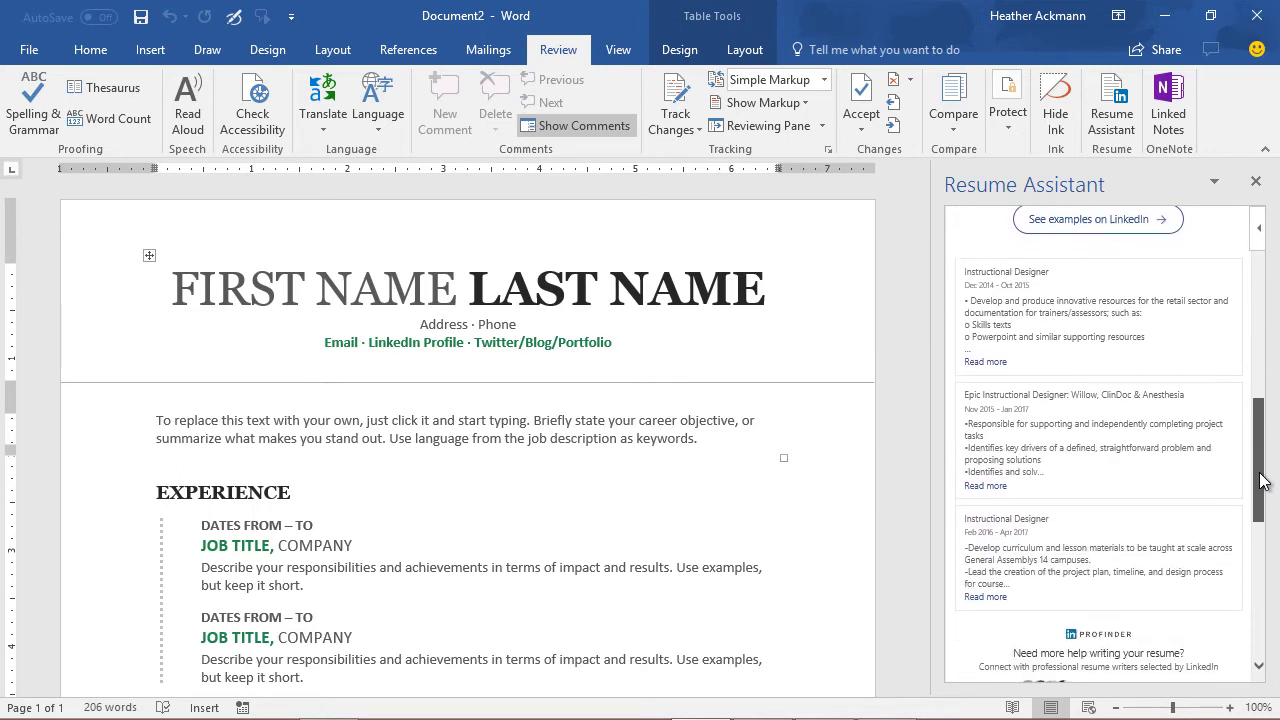
{"action": "left_click_drag", "start_coordinate": [1260, 483], "coordinate": [1262, 290]}
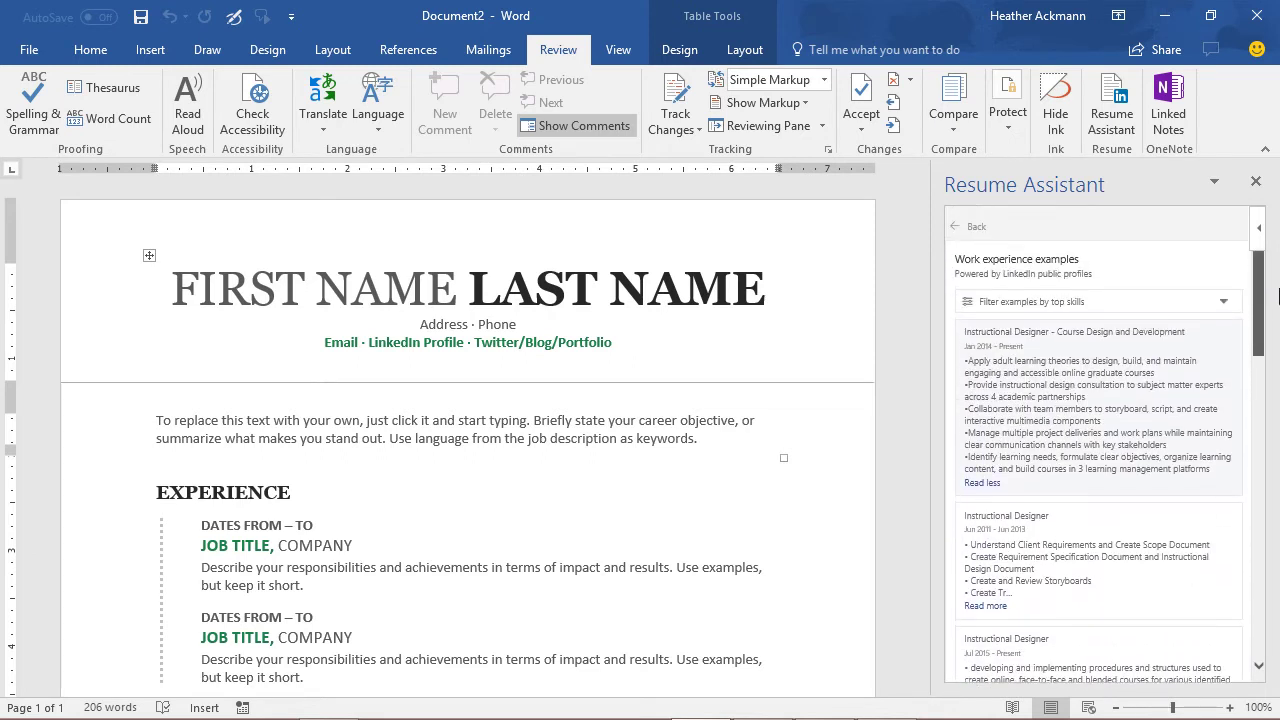
{"action": "left_click", "coordinate": [978, 226]}
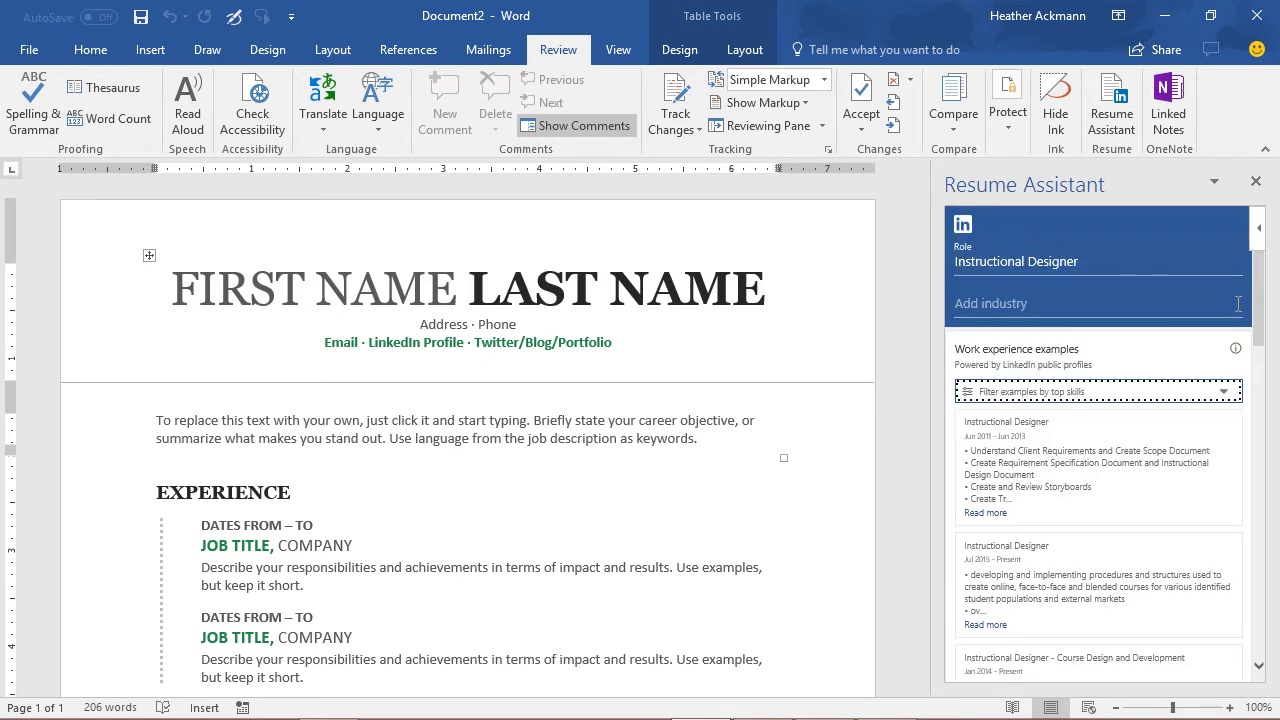
Step: Scroll the Resume Assistant past skills and articles to suggested jobs like Instructional Designer | LX Analyst
{"action": "left_click_drag", "start_coordinate": [1262, 313], "coordinate": [1265, 397]}
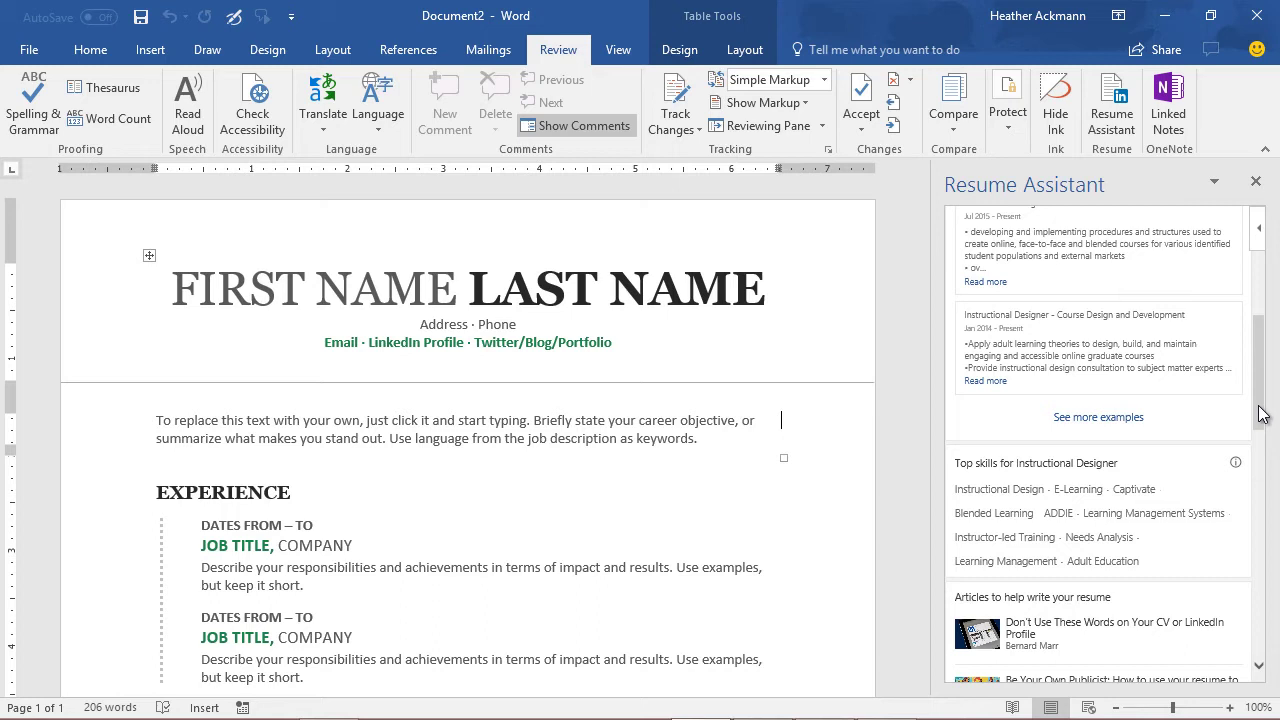
{"action": "left_click_drag", "start_coordinate": [1262, 414], "coordinate": [1262, 497]}
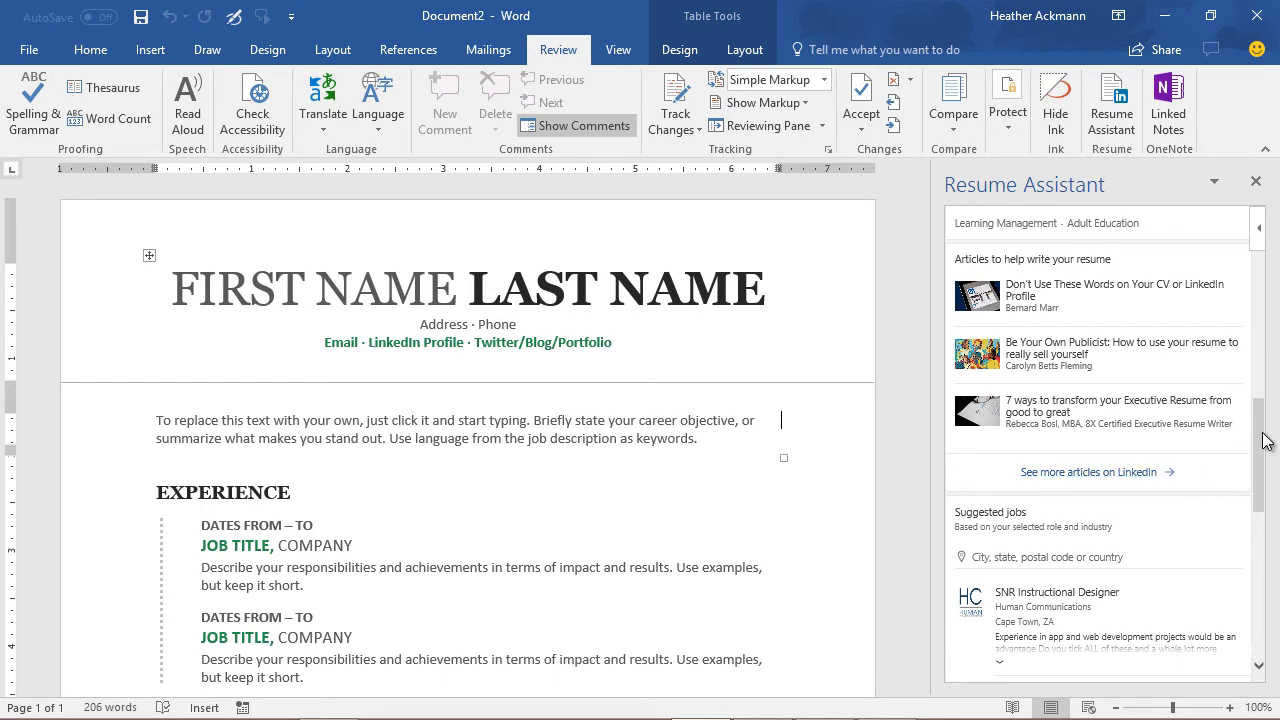
{"action": "left_click_drag", "start_coordinate": [1266, 441], "coordinate": [1262, 597]}
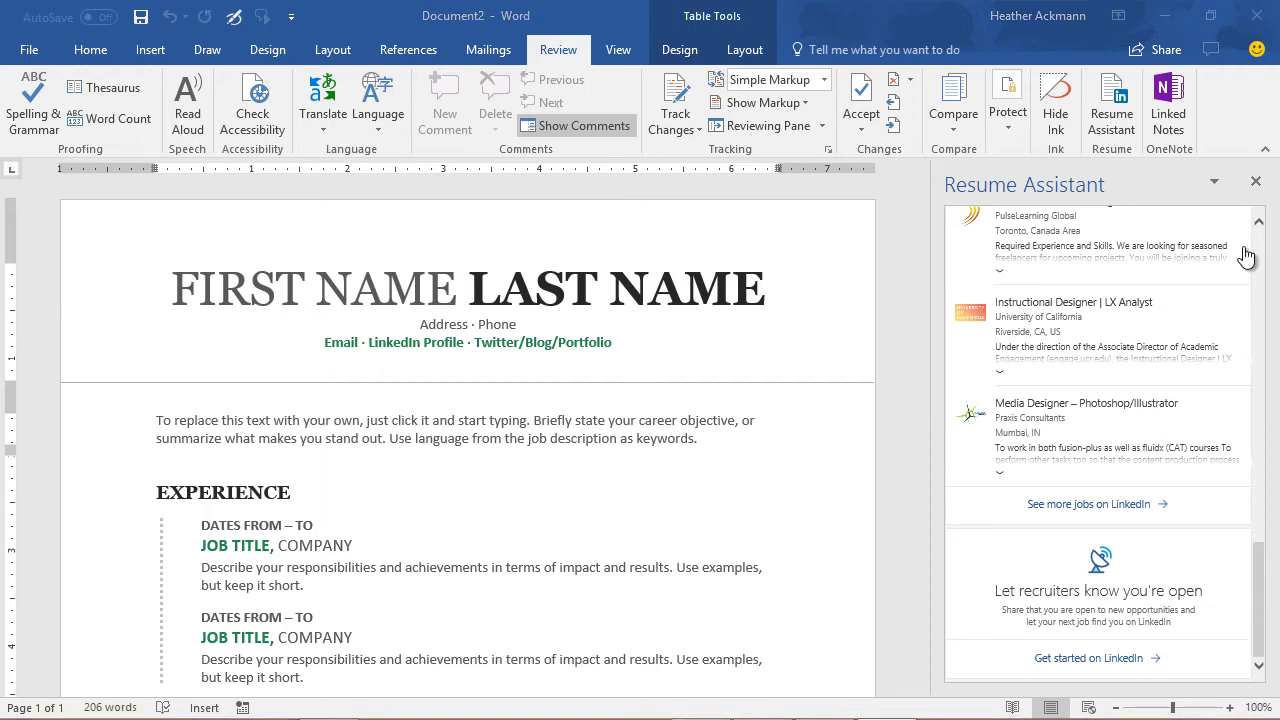
Step: Close and reopen Resume Assistant twice, checking role suggestions, and scroll back to the top of the pane
{"action": "left_click", "coordinate": [1254, 182]}
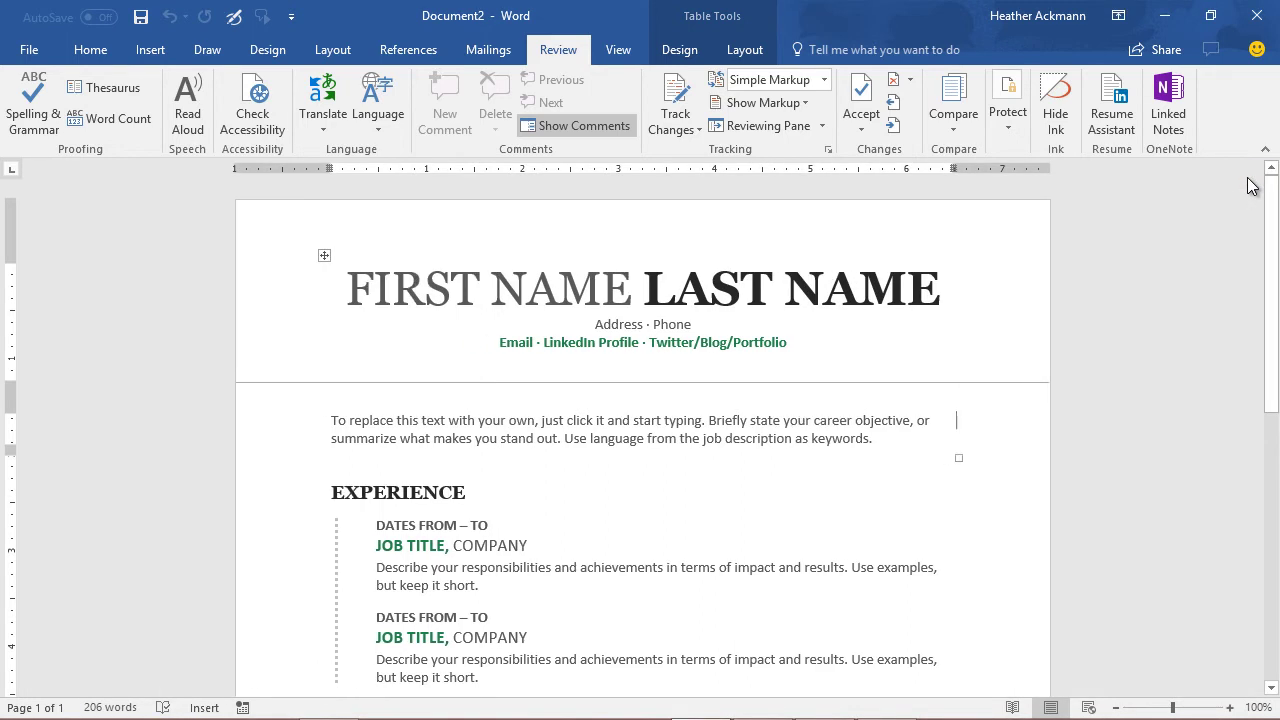
{"action": "left_click", "coordinate": [1118, 100]}
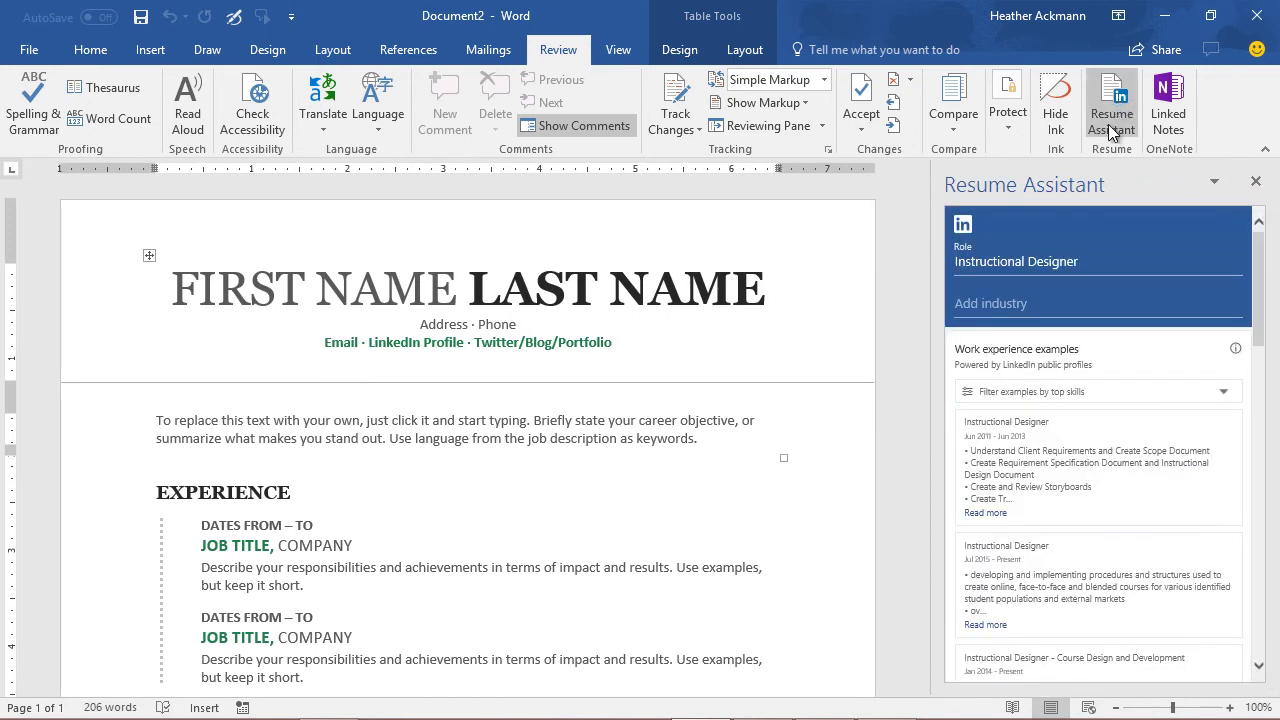
{"action": "left_click", "coordinate": [1101, 263]}
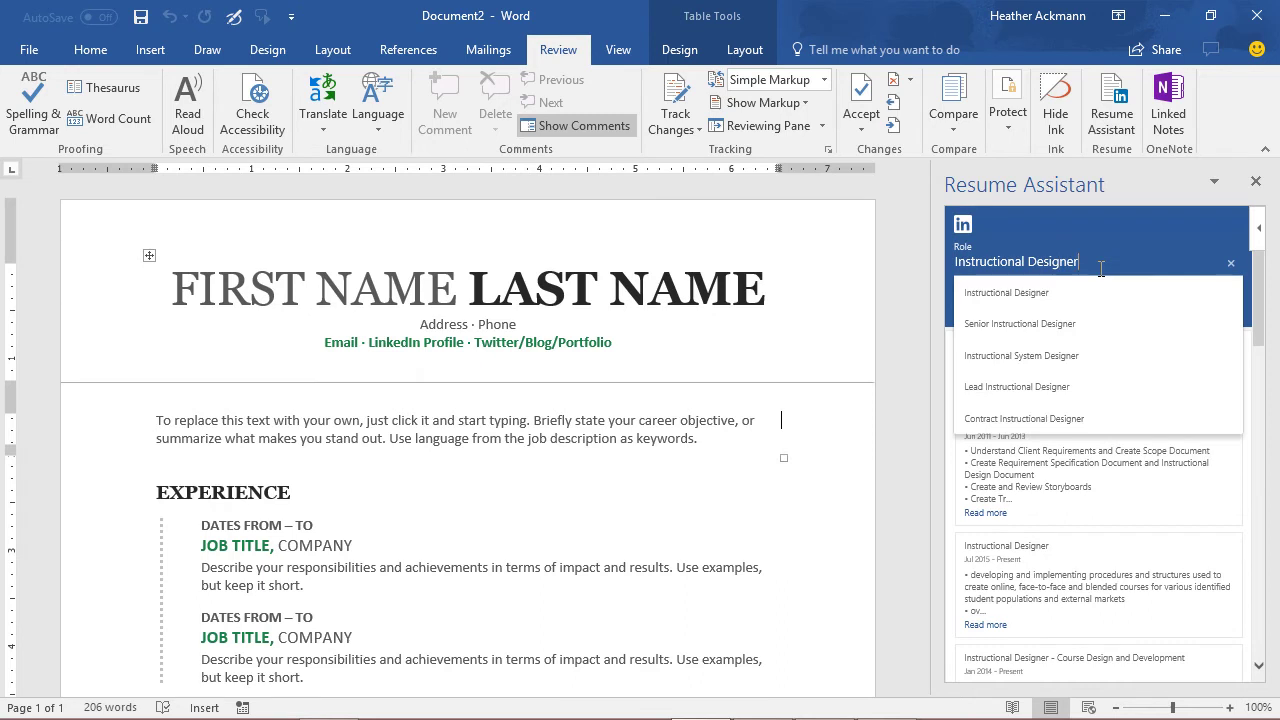
{"action": "left_click", "coordinate": [912, 306]}
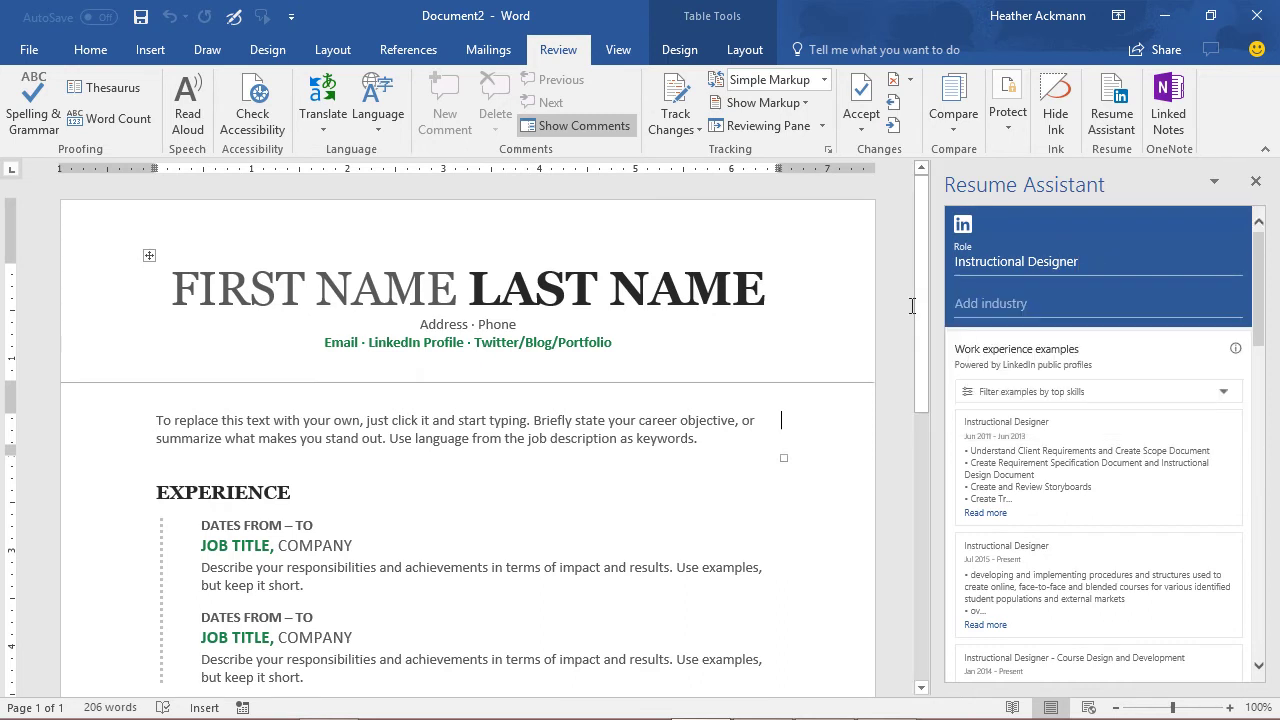
{"action": "left_click", "coordinate": [1256, 182]}
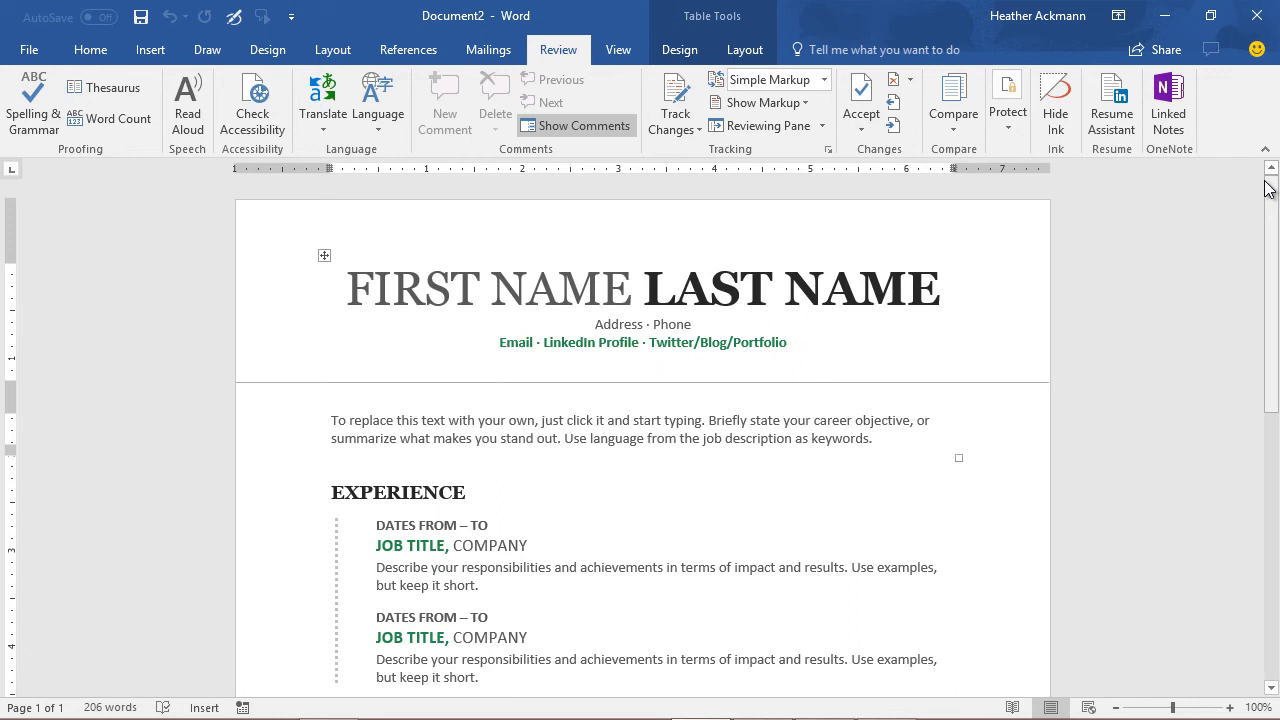
{"action": "left_click", "coordinate": [1122, 128]}
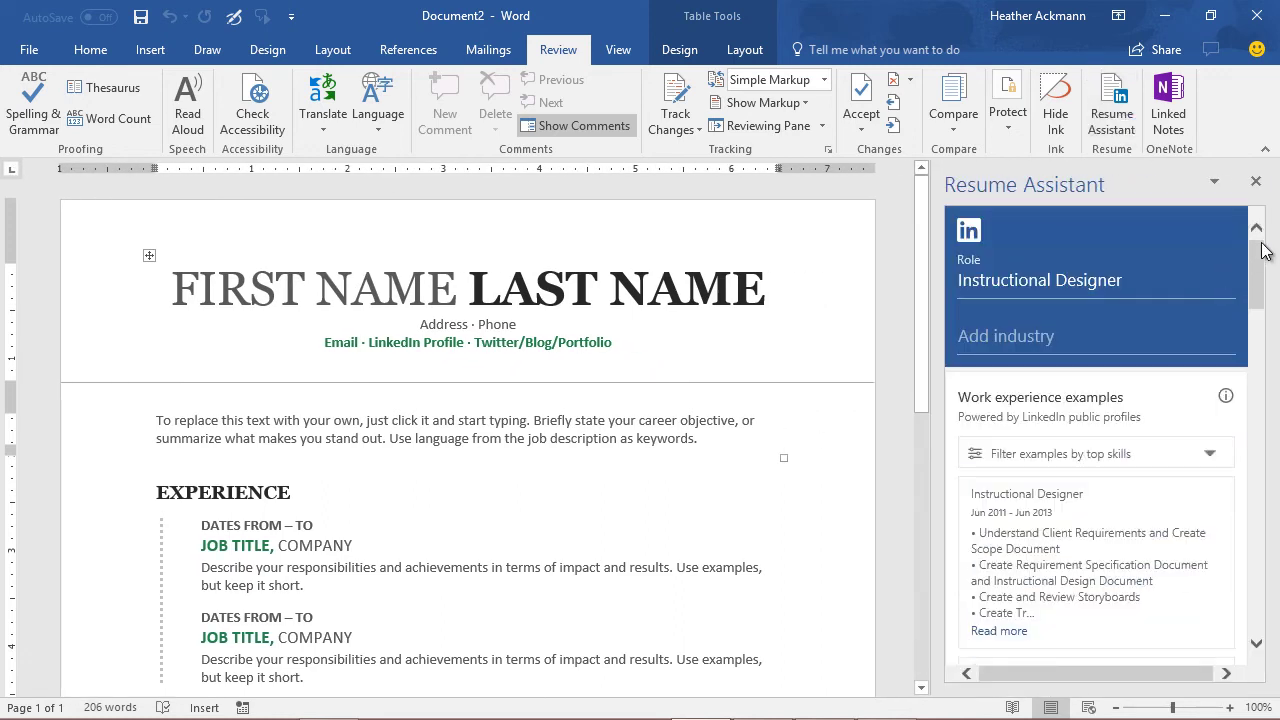
{"action": "scroll", "coordinate": [1262, 280], "scroll_direction": "down", "scroll_amount": 1}
{"action": "scroll", "coordinate": [1262, 280], "scroll_direction": "down", "scroll_amount": 1}
{"action": "scroll", "coordinate": [1262, 260], "scroll_direction": "up", "scroll_amount": 2}
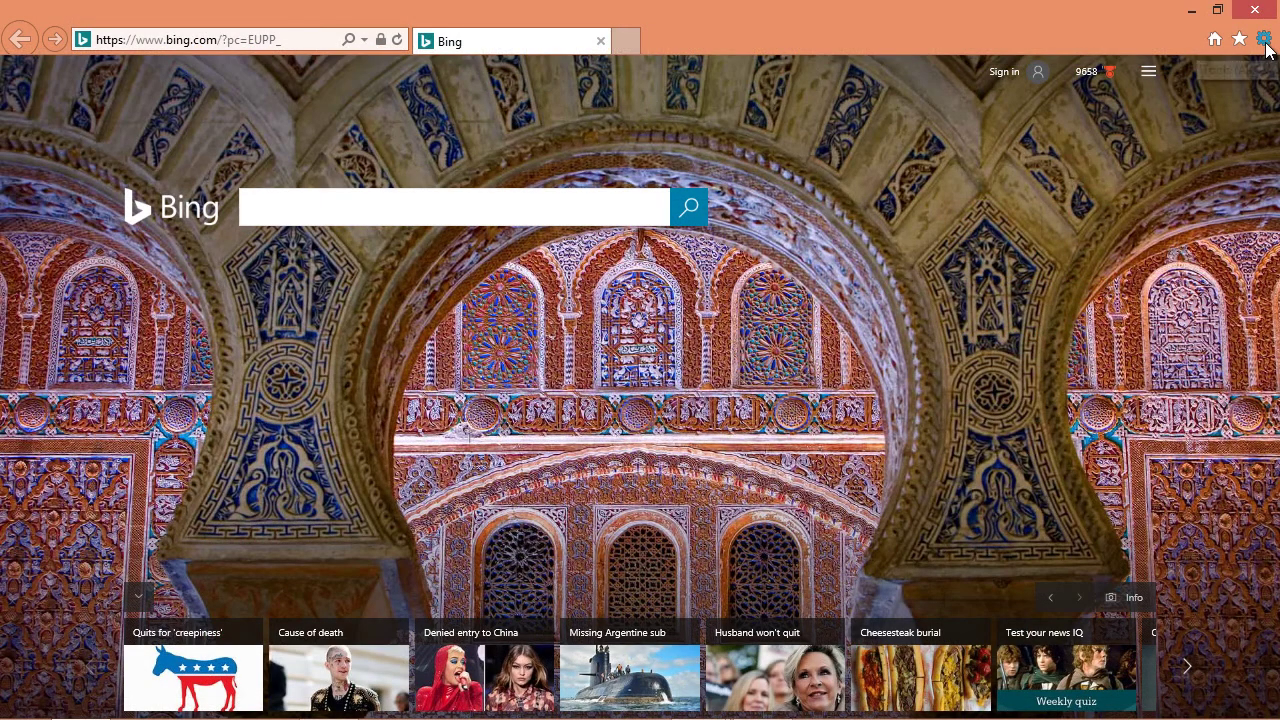
Step: Open Internet Explorer's Internet options and bring up the Delete Browsing History dialog
{"action": "left_click", "coordinate": [1264, 40]}
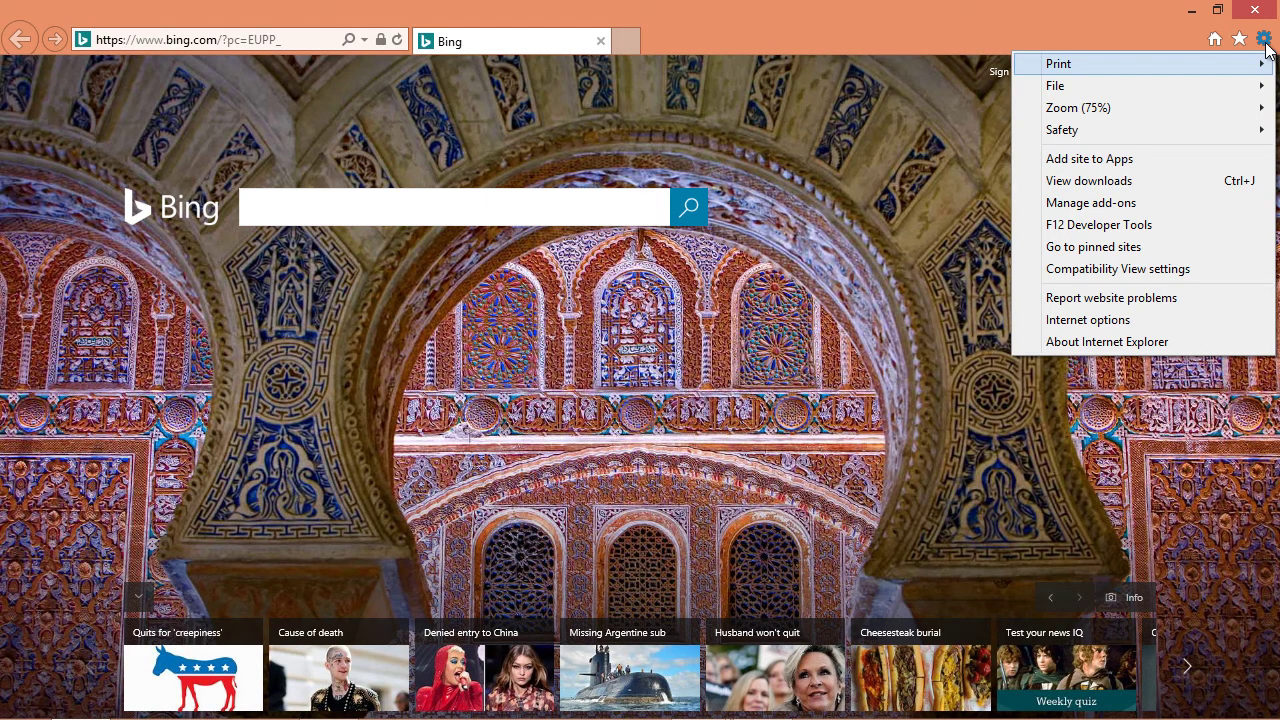
{"action": "left_click", "coordinate": [1189, 318]}
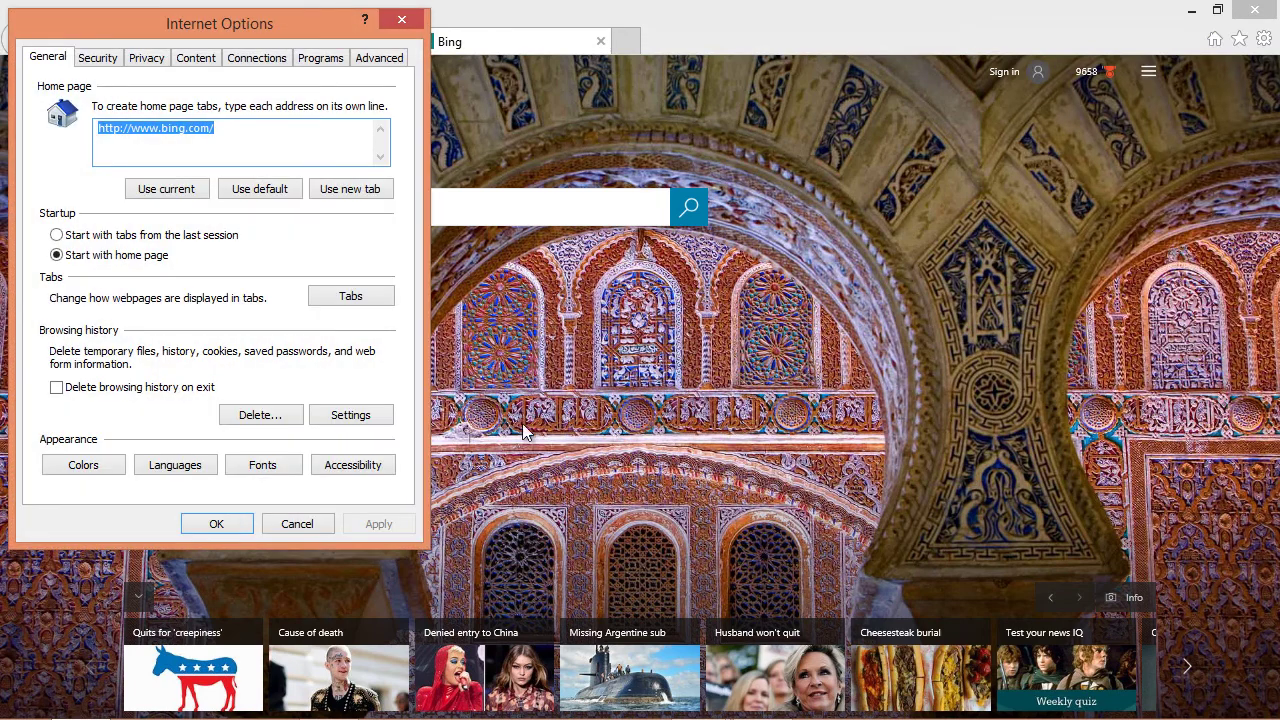
{"action": "left_click", "coordinate": [287, 425]}
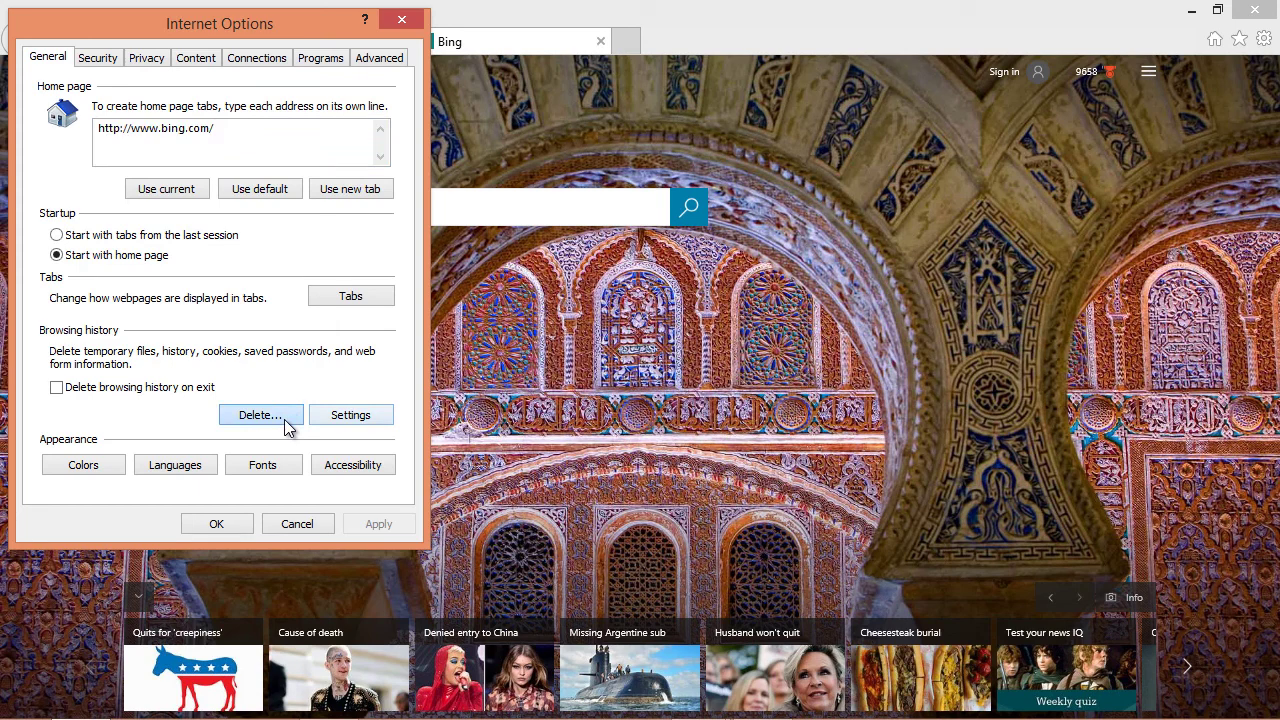
{"action": "left_click", "coordinate": [287, 425]}
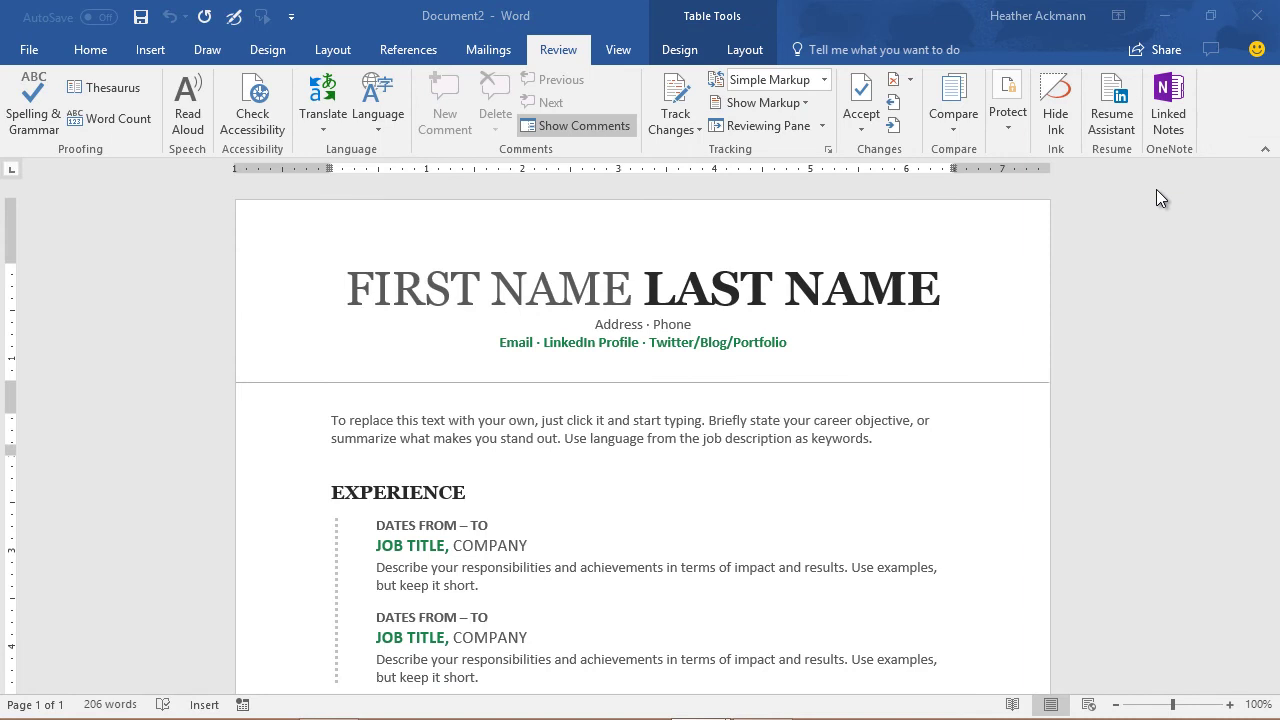
{"action": "left_click", "coordinate": [1118, 113]}
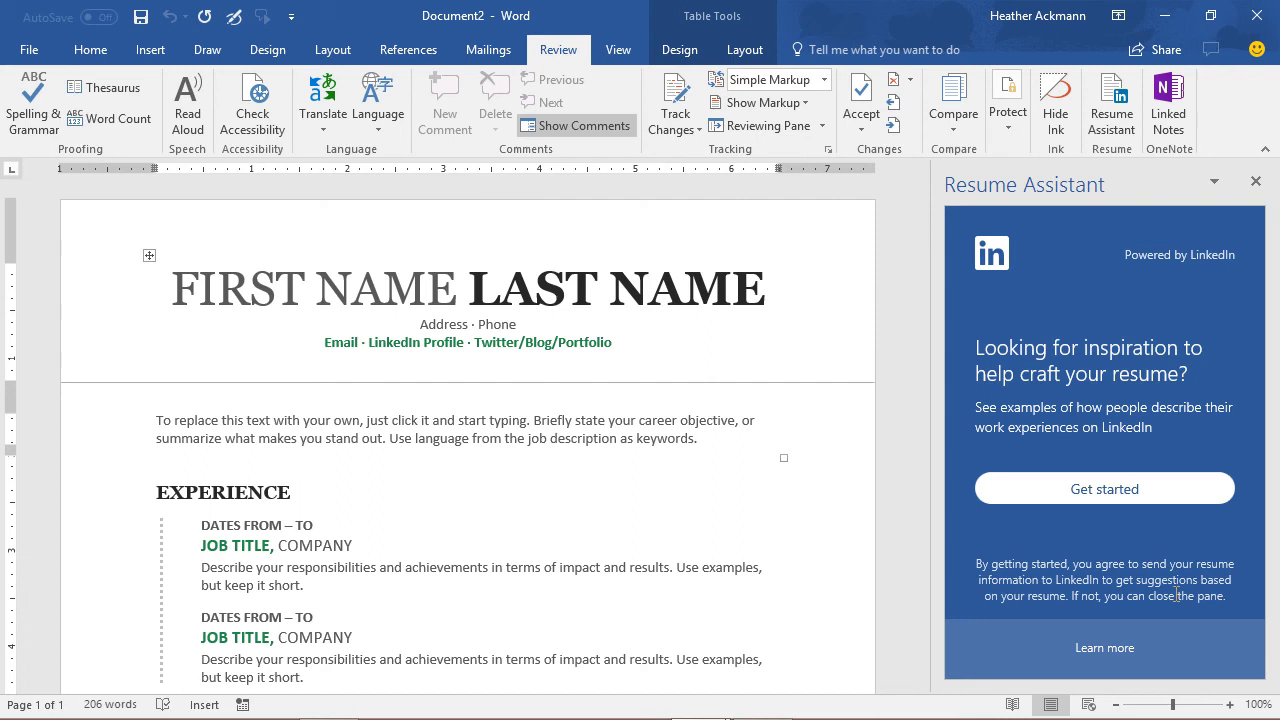
{"action": "left_click", "coordinate": [1254, 186]}
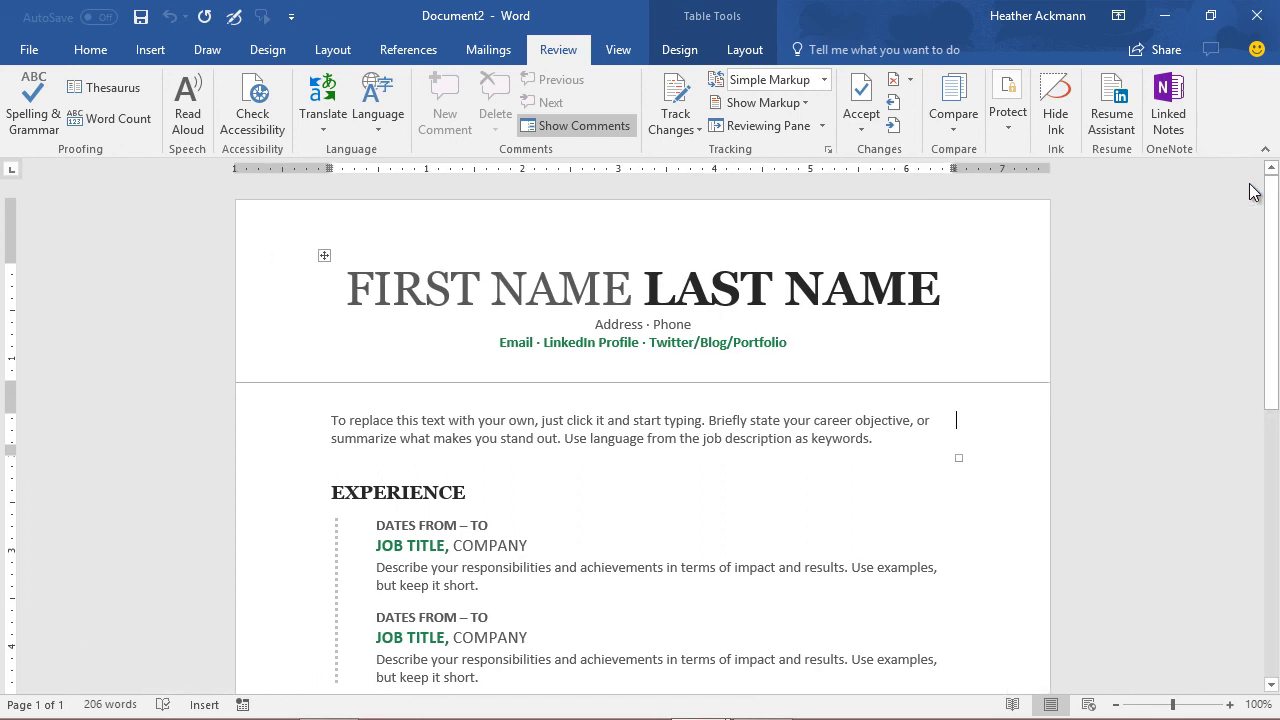